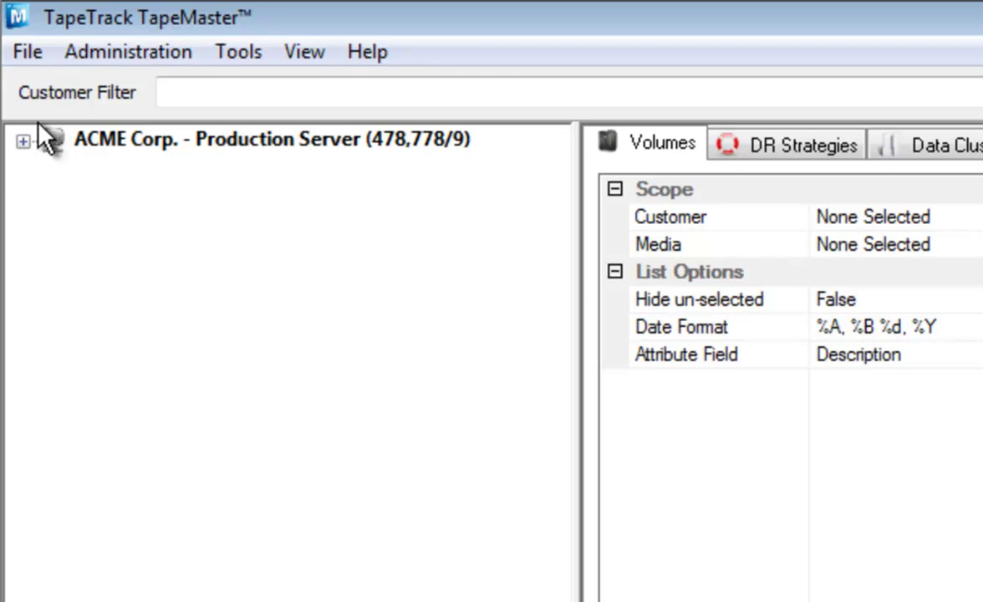
Expand the production server, Americas and Dallas Data Center, and list the volumes of its IBM 3592 Cartridge media type
click(21, 140)
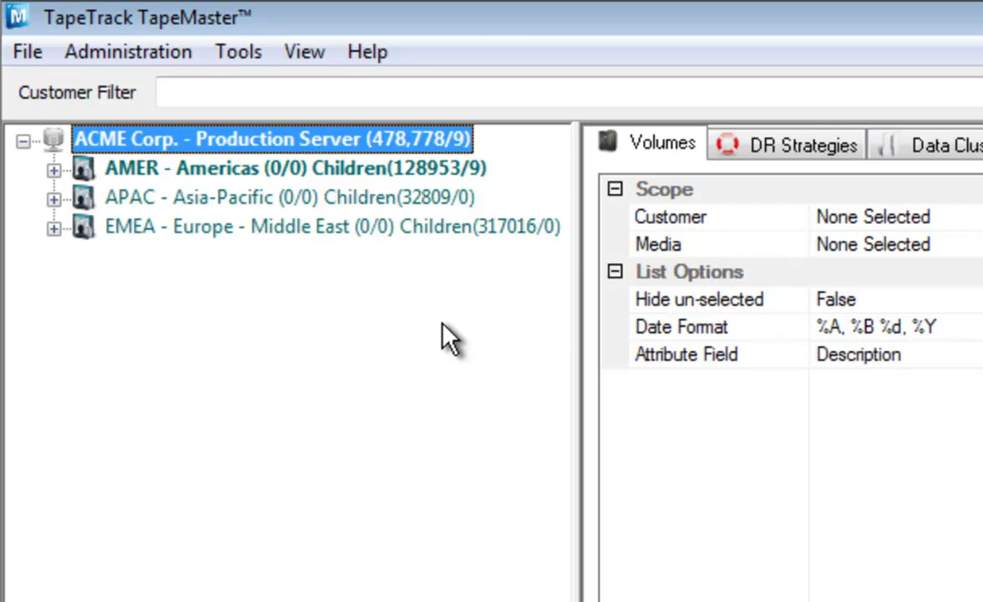
click(52, 168)
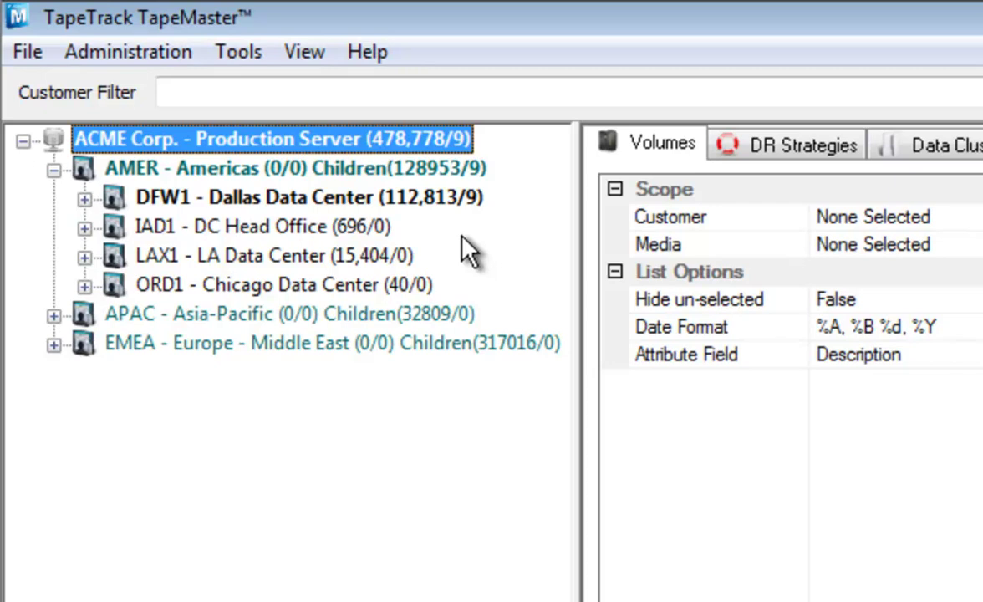
click(84, 199)
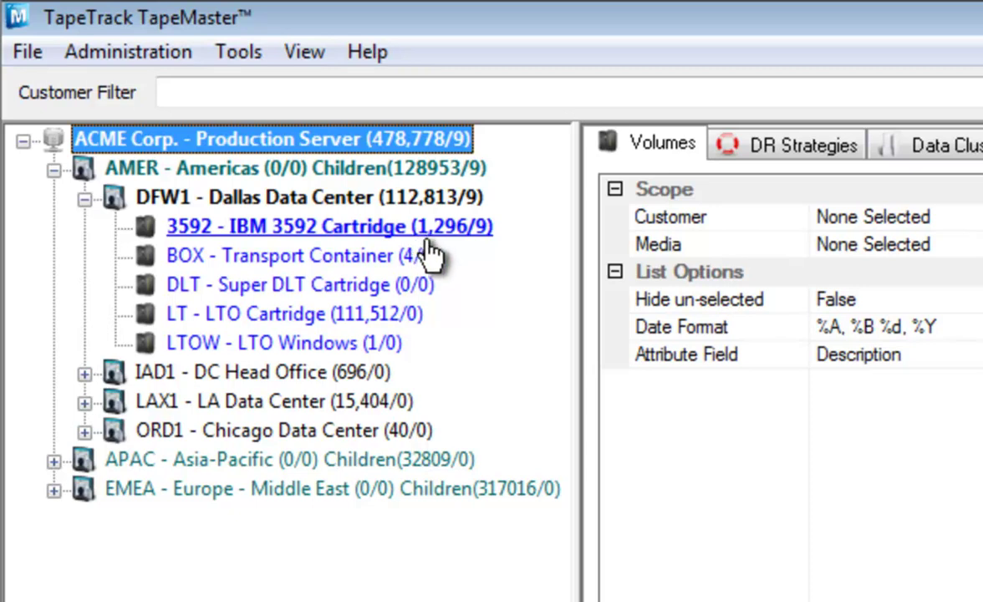
click(318, 227)
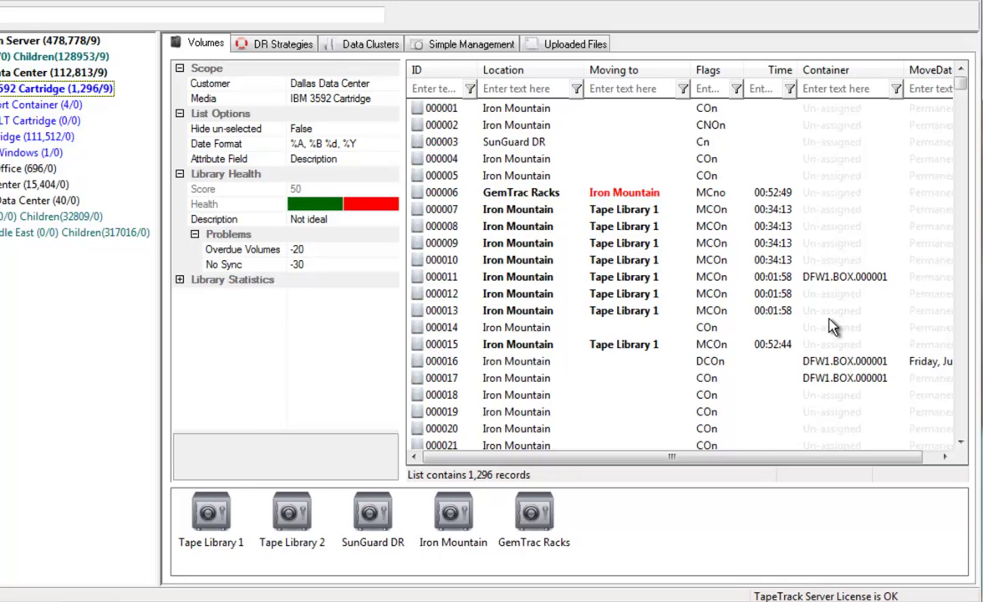
Move volumes 000016 through 000019 to the Tape Library 1 repository
click(431, 361)
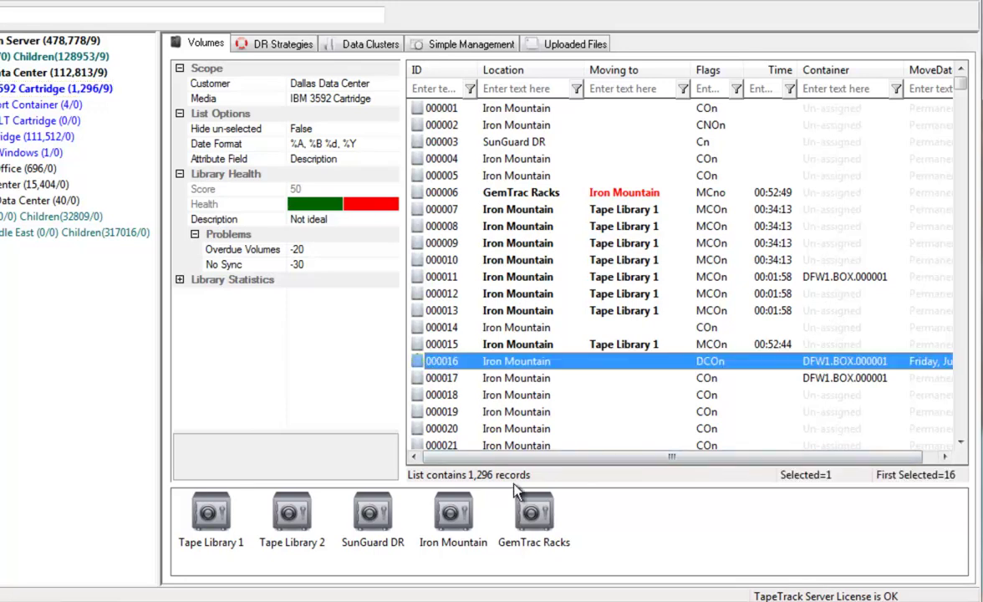
shift+click(445, 413)
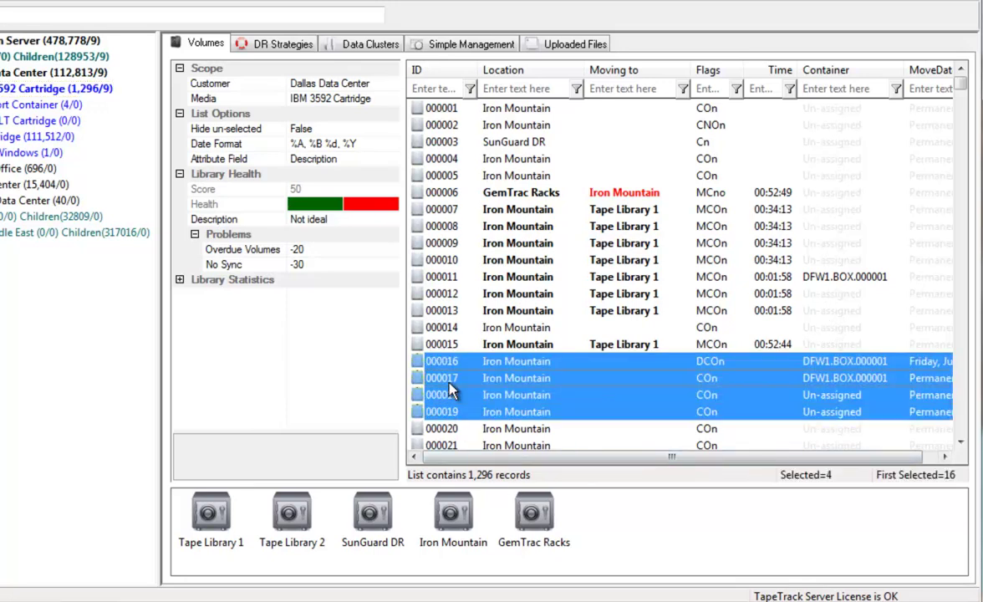
drag(451, 391, 203, 520)
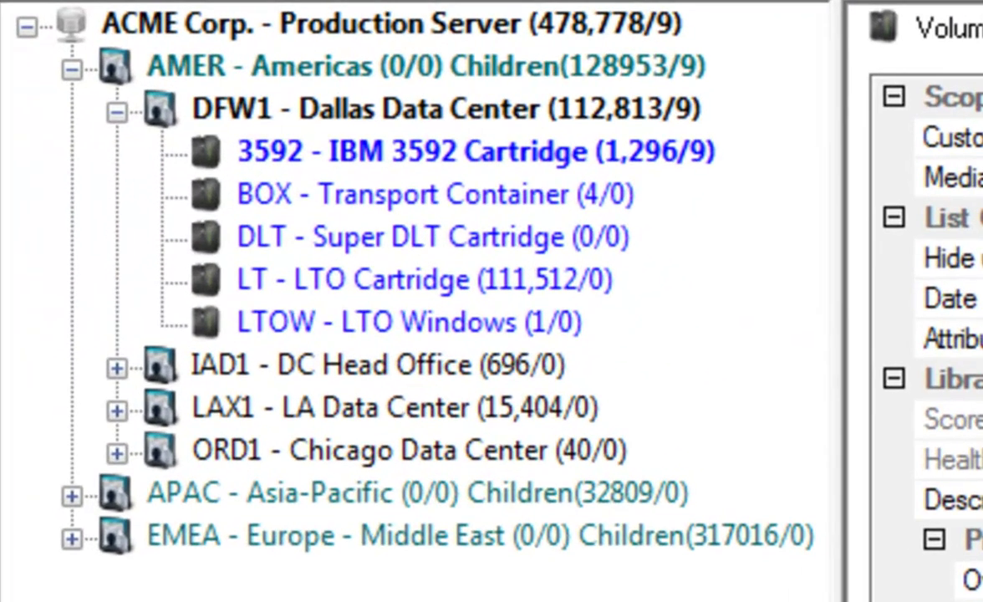
Refresh the customer tree and expand Americas and Dallas Data Center again down to the media types
click(476, 152)
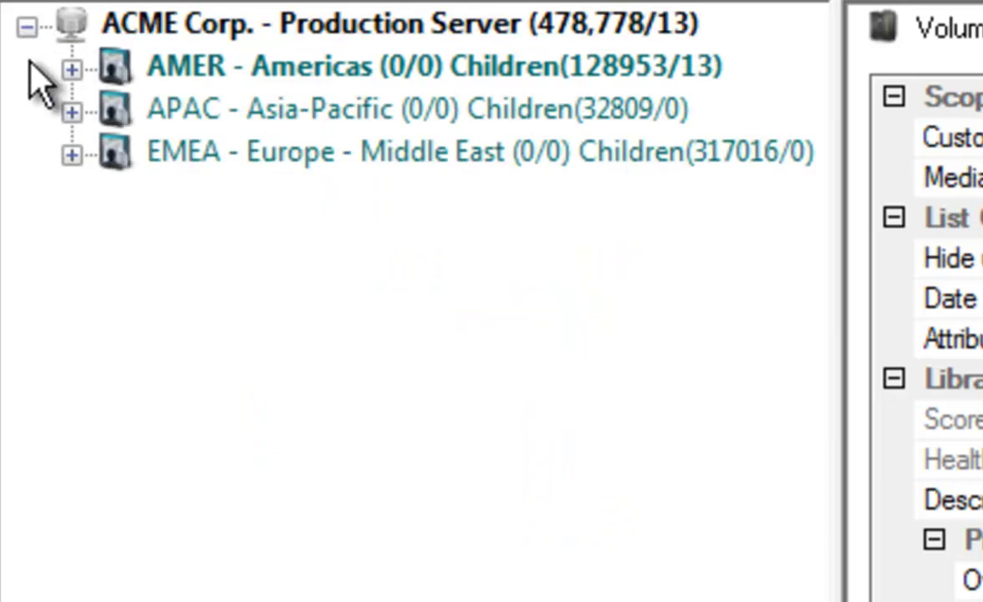
click(72, 69)
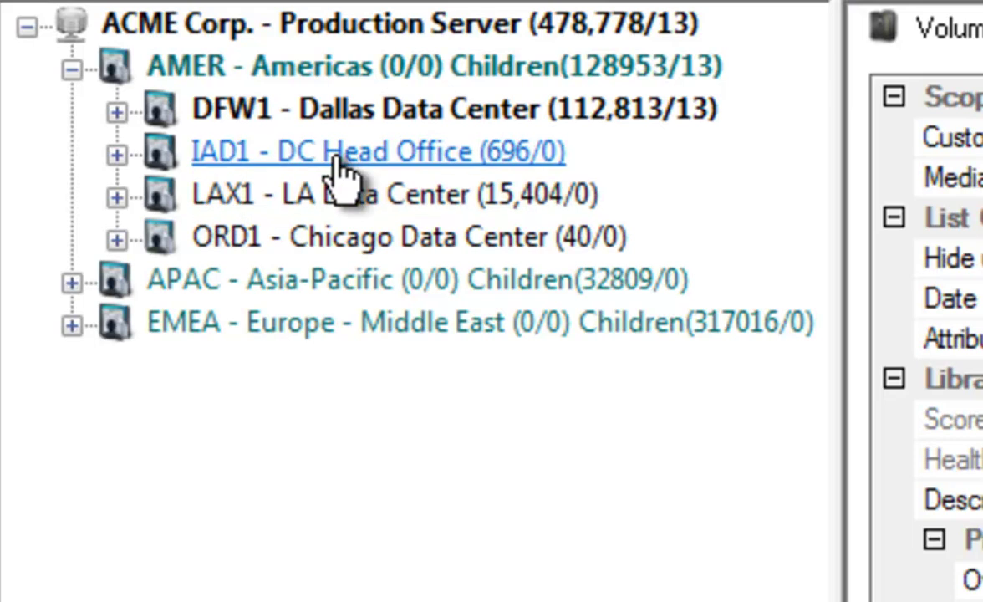
click(117, 111)
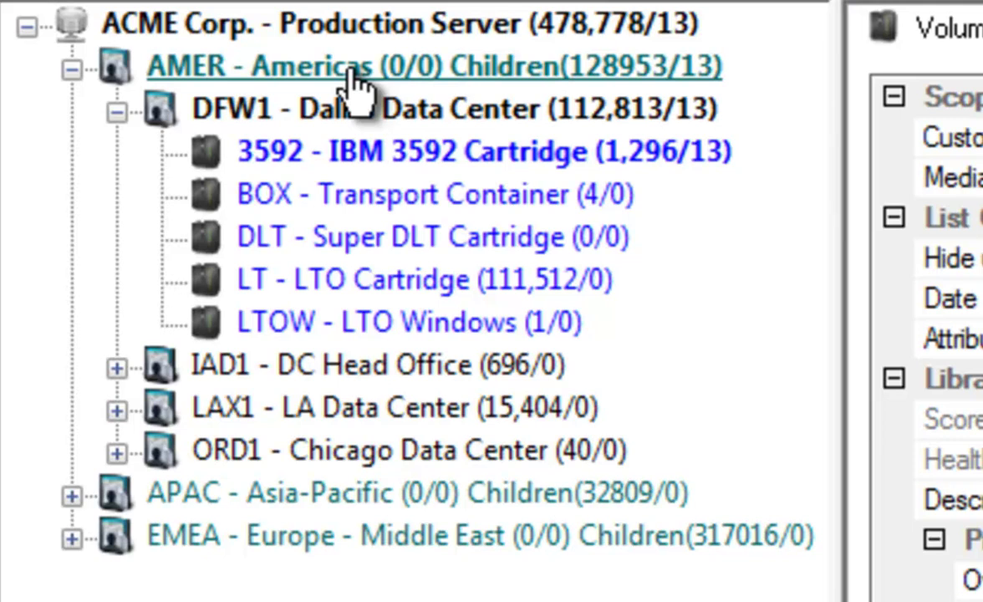
Review the properties of the ACME Corp. production server and close the server information
right_click(330, 30)
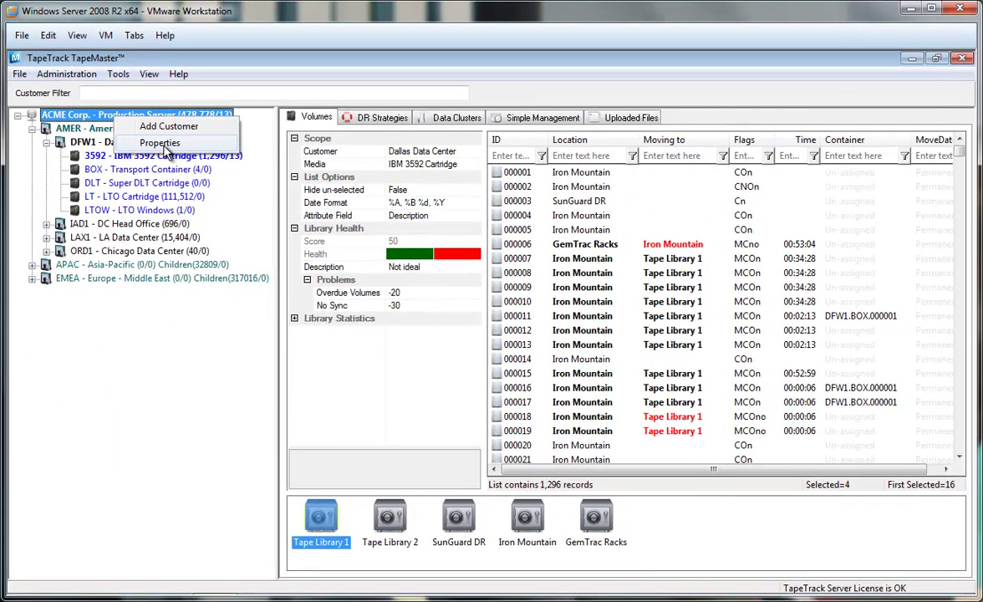
click(473, 112)
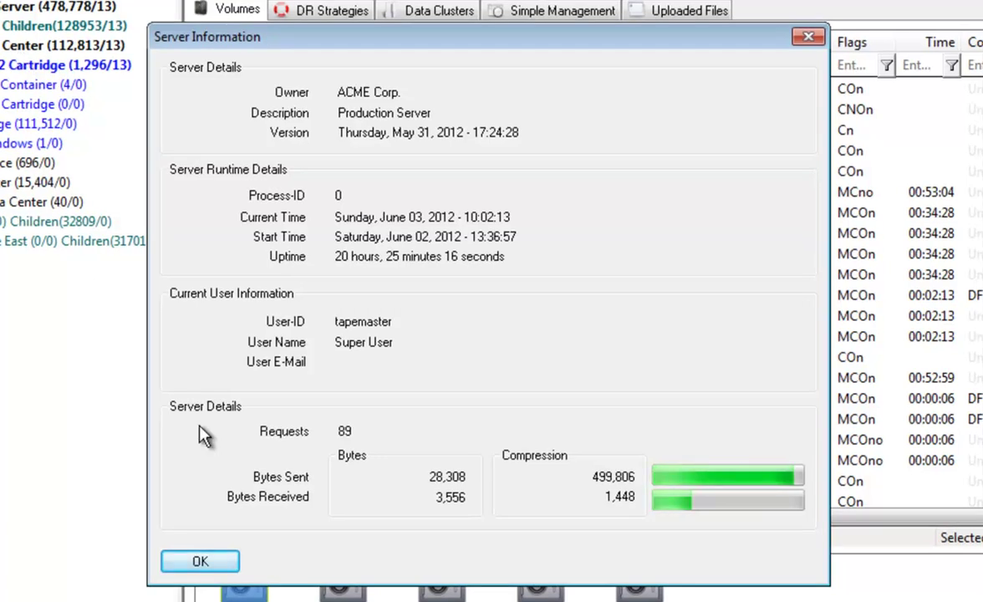
click(205, 562)
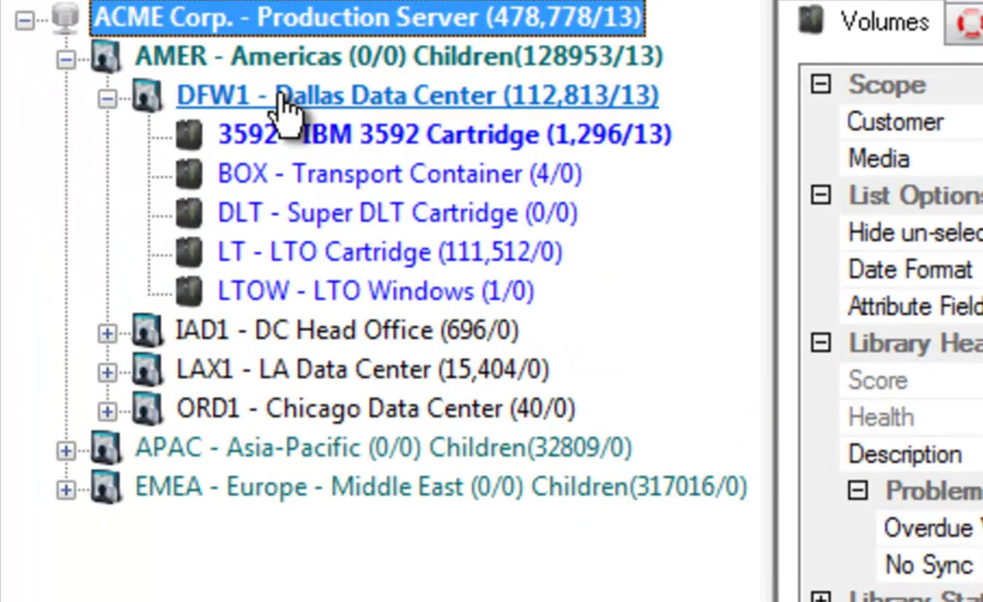
Examine the actions available for the Dallas Data Center customer and for its IBM 3592 Cartridge media type
right_click(289, 108)
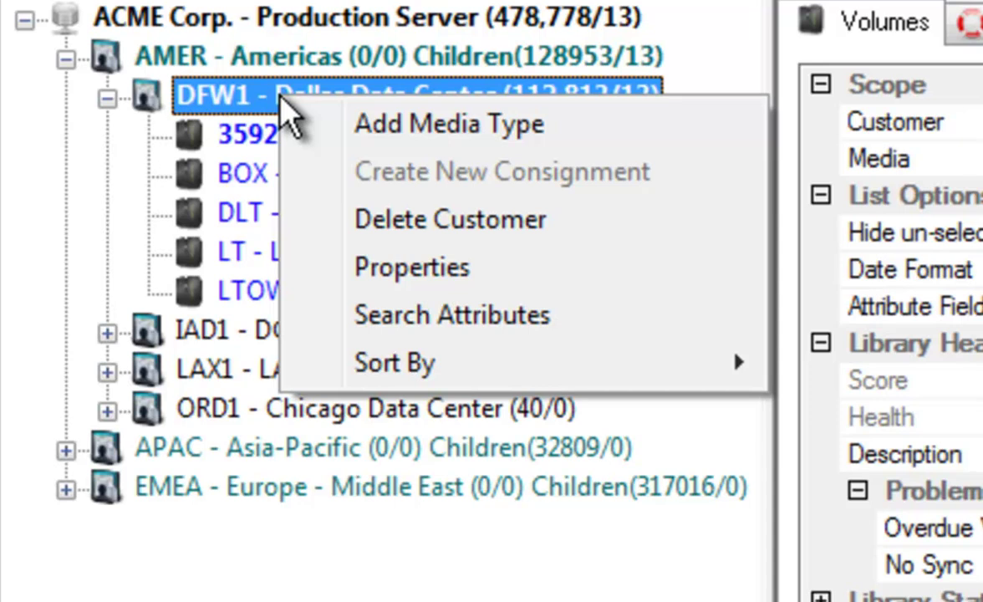
click(271, 576)
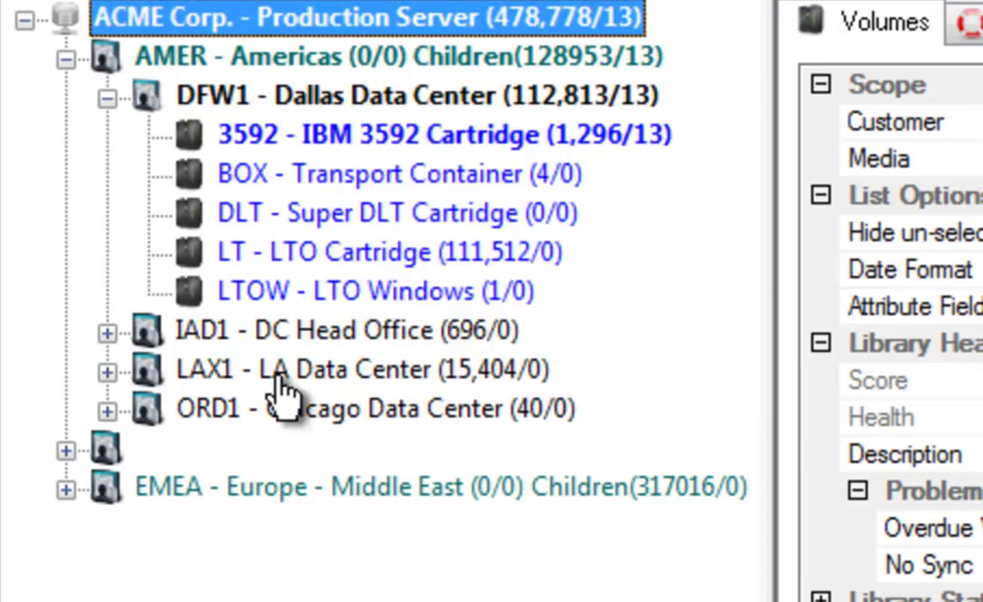
right_click(344, 136)
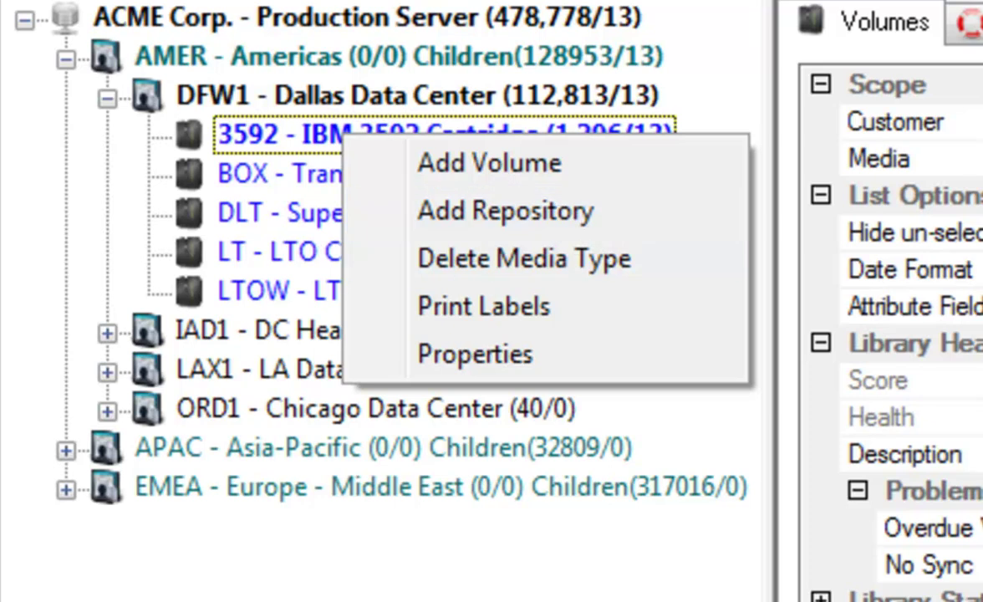
key(Escape)
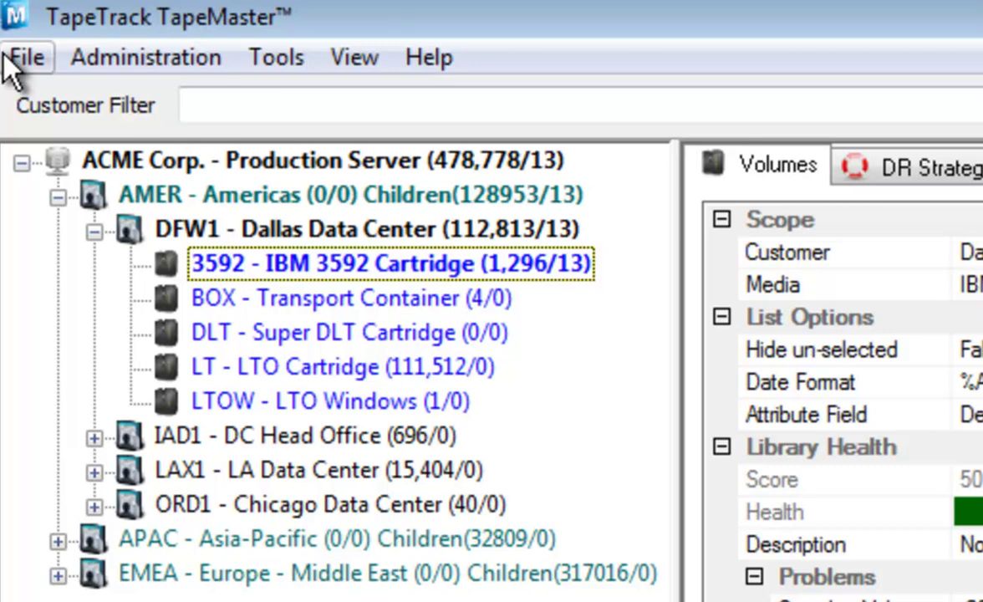
Set the Parent/Child preference to False so the customer tree is displayed as a flat list
click(8, 55)
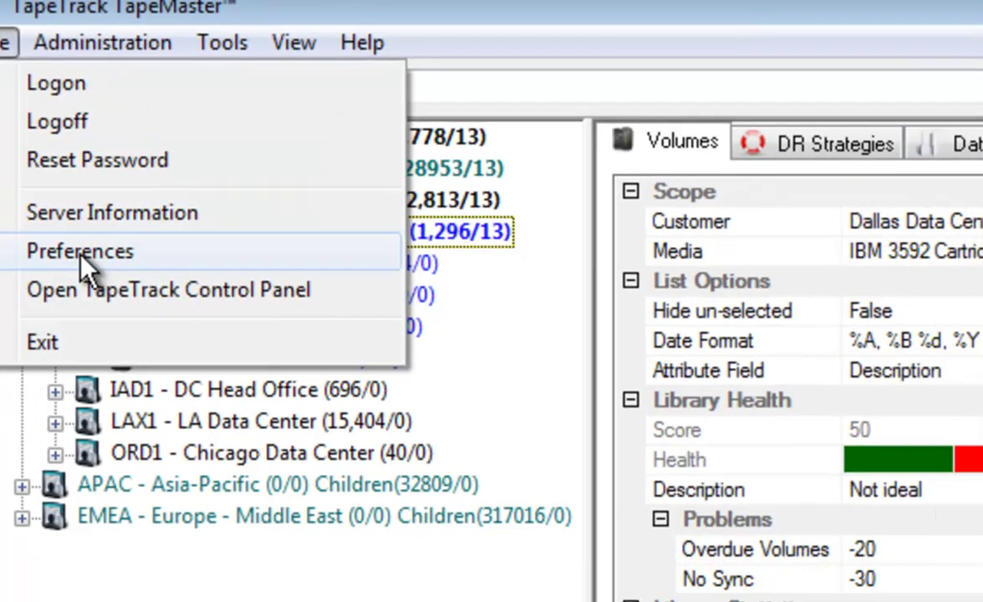
click(81, 256)
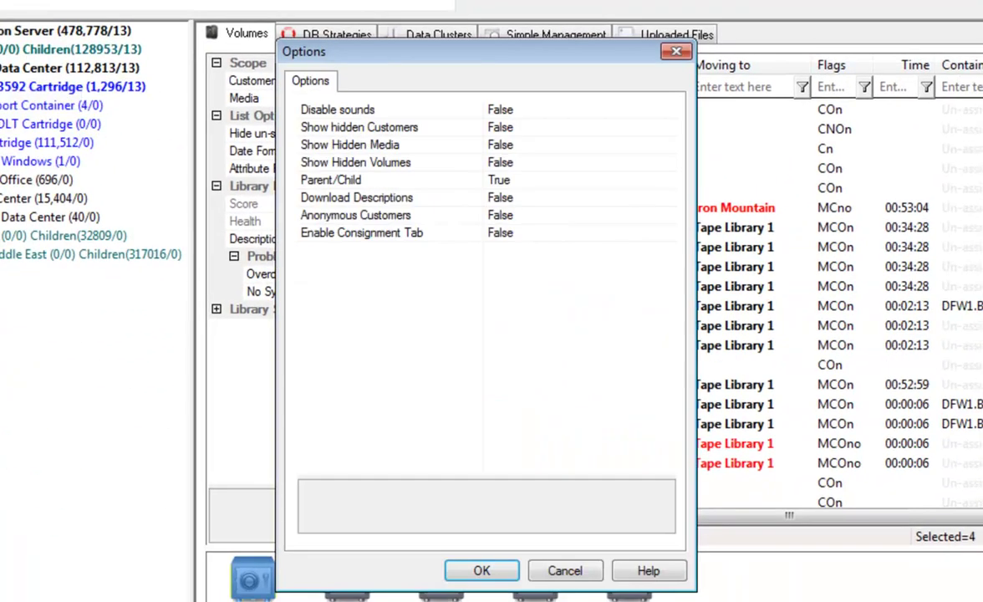
click(526, 183)
click(672, 182)
click(541, 212)
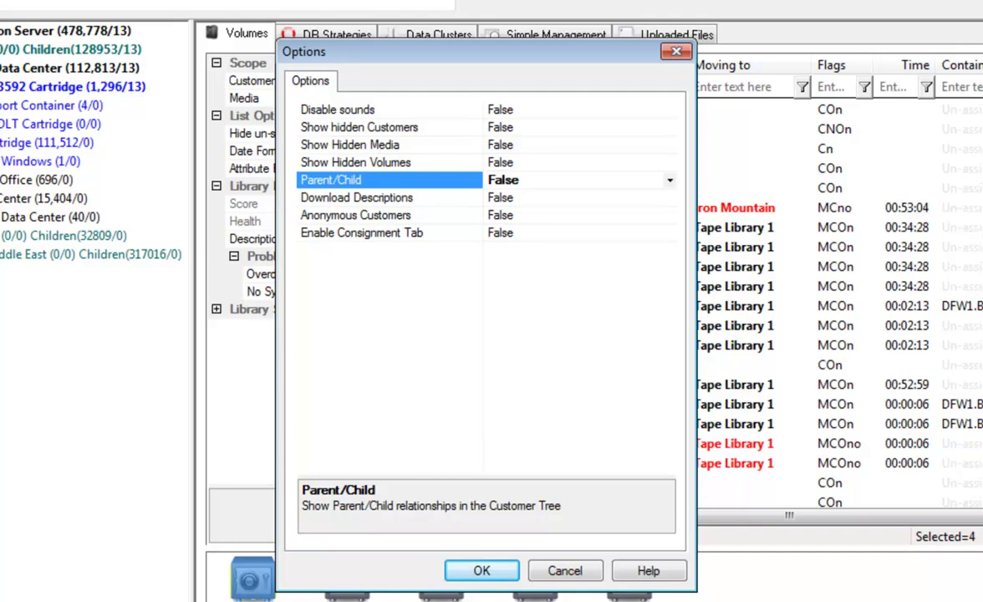
click(474, 576)
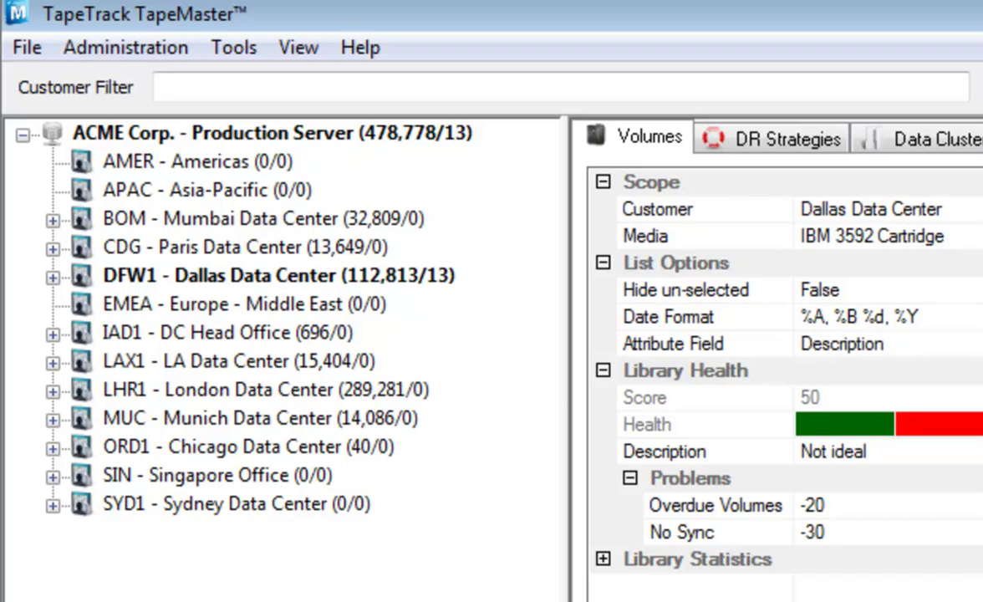
Search the customer tree for *Dallas* and close the search
key(ctrl+f)
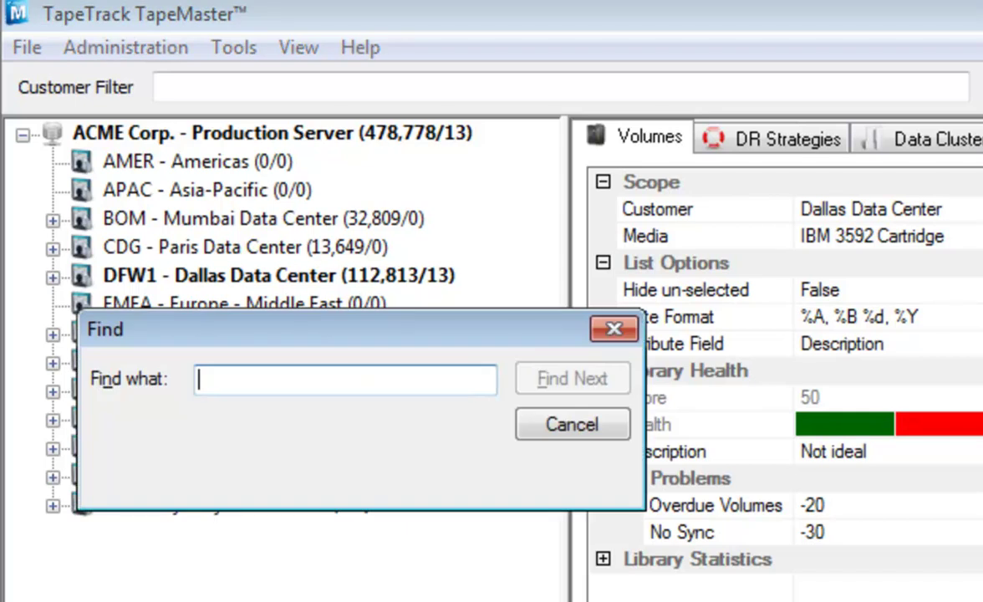
text(*Dallas*)
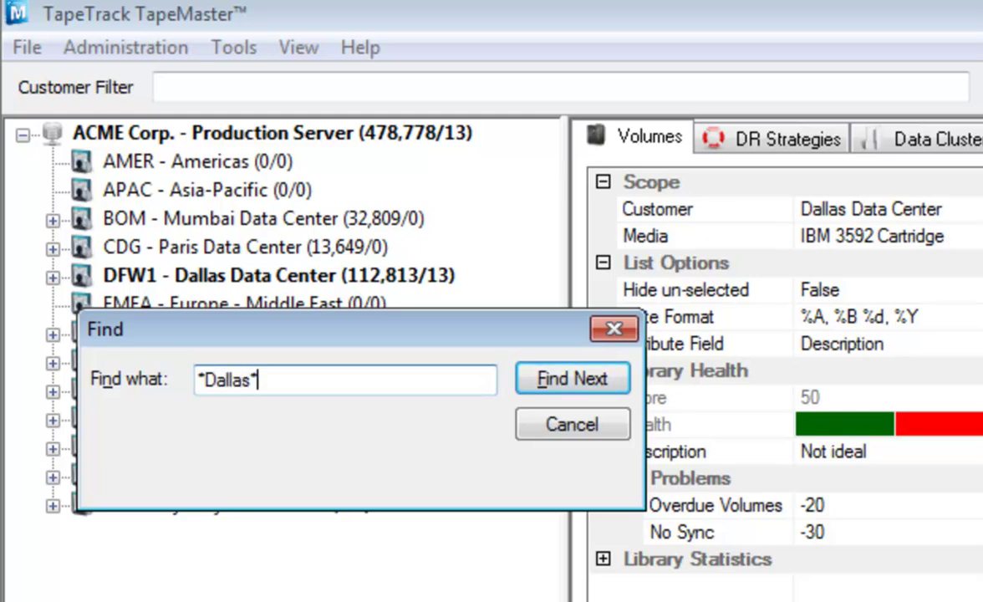
click(608, 384)
click(615, 332)
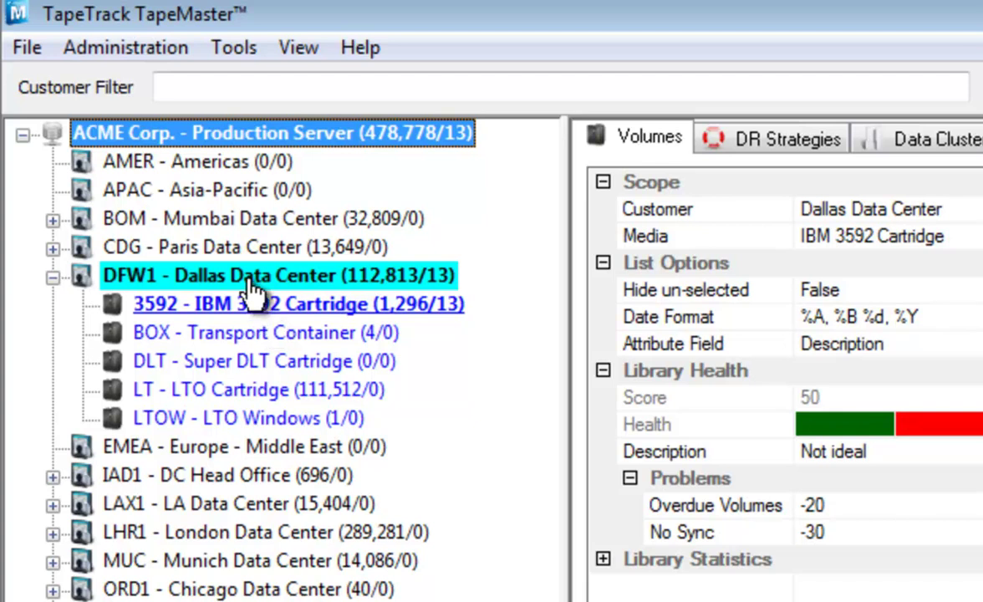
Filter the customer tree with D* and clear the filter to restore the full customer list
click(186, 86)
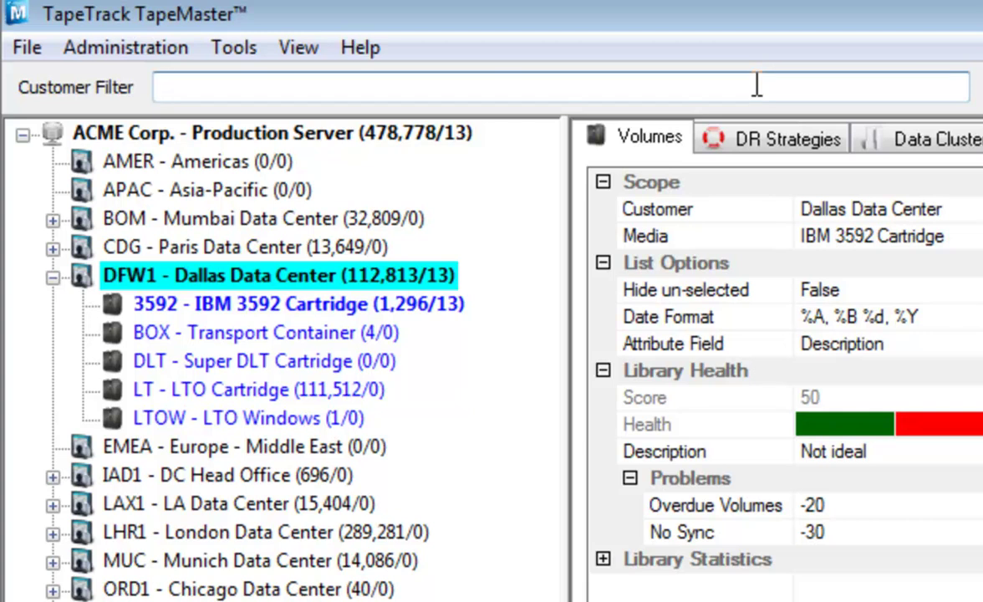
text(D*)
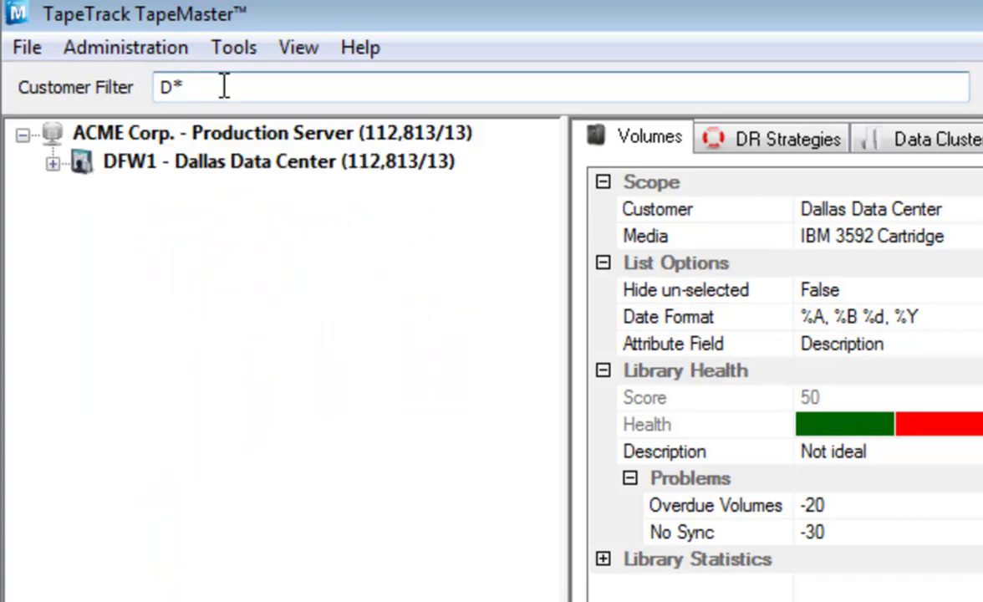
drag(224, 86, 7, 83)
key(BackSpace)
click(299, 503)
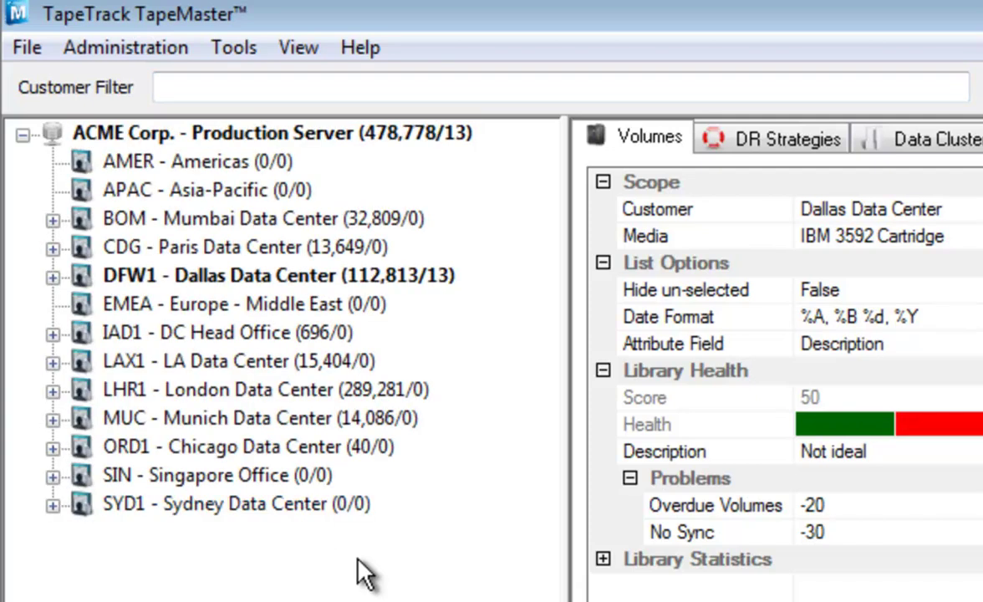
Set the customer filter to *(D*|S*) to limit the tree to customers beginning with D or S
click(201, 88)
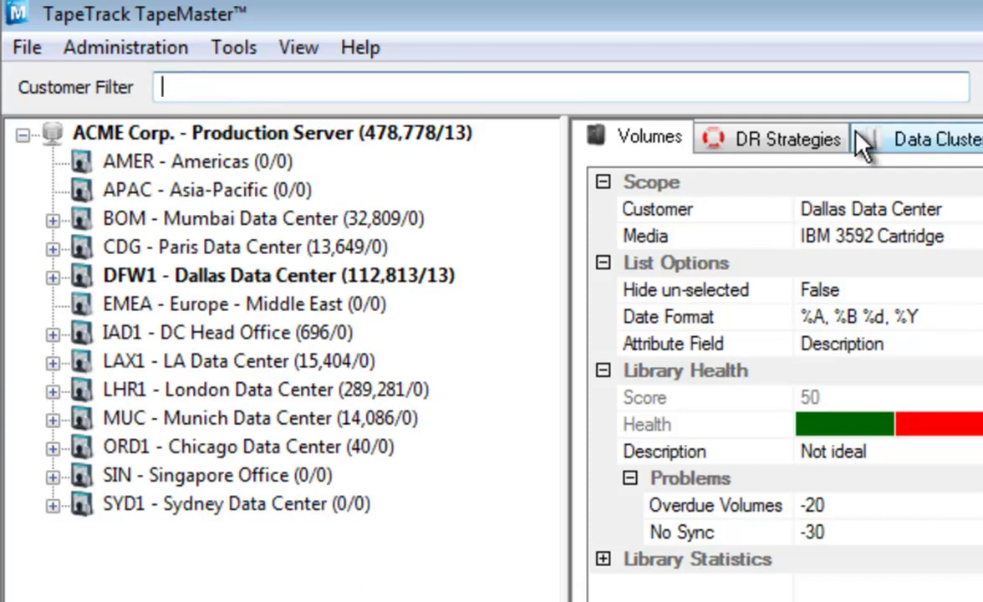
text(*(D*|s*))
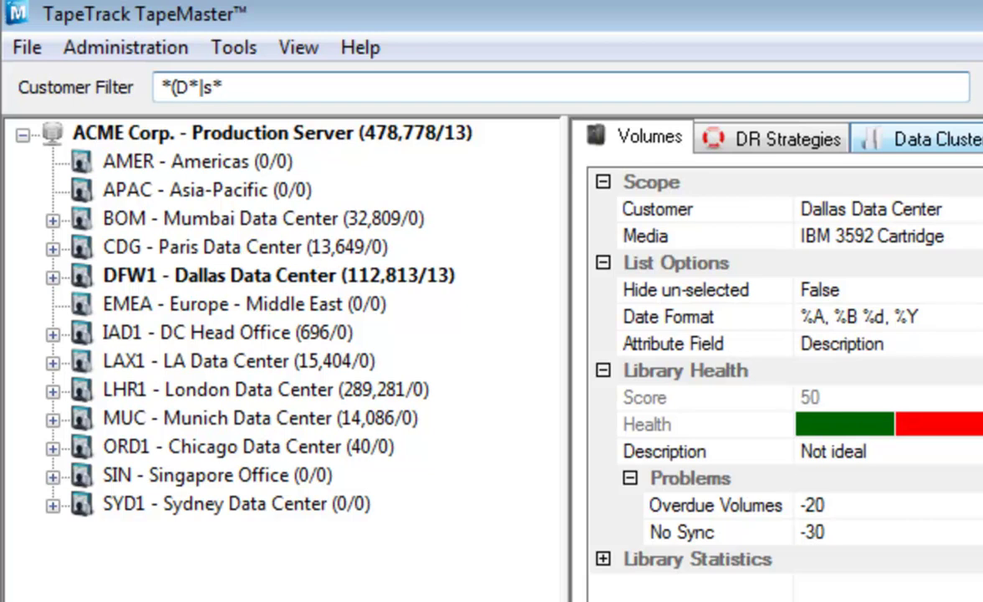
key(BackSpace)
key(BackSpace)
key(BackSpace)
text(S*))
click(272, 133)
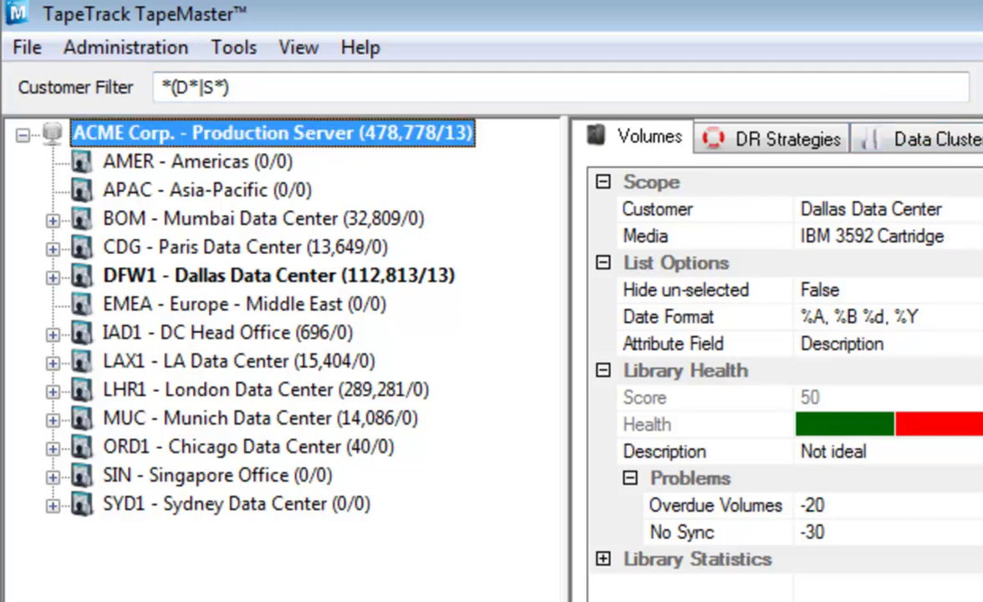